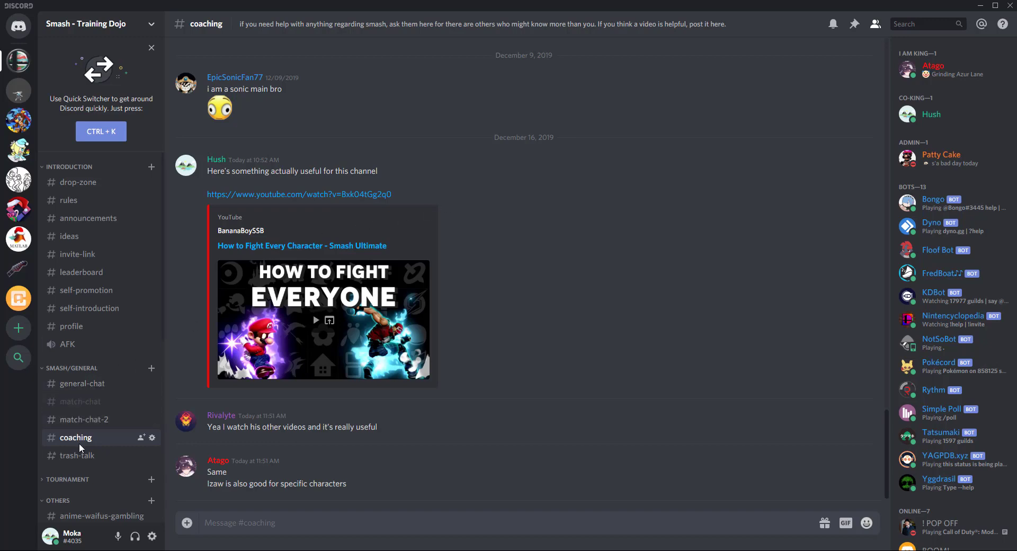
- Open #bot-channel and send .profile to see your nearly empty profile card
scroll(94, 416, "down", 2)
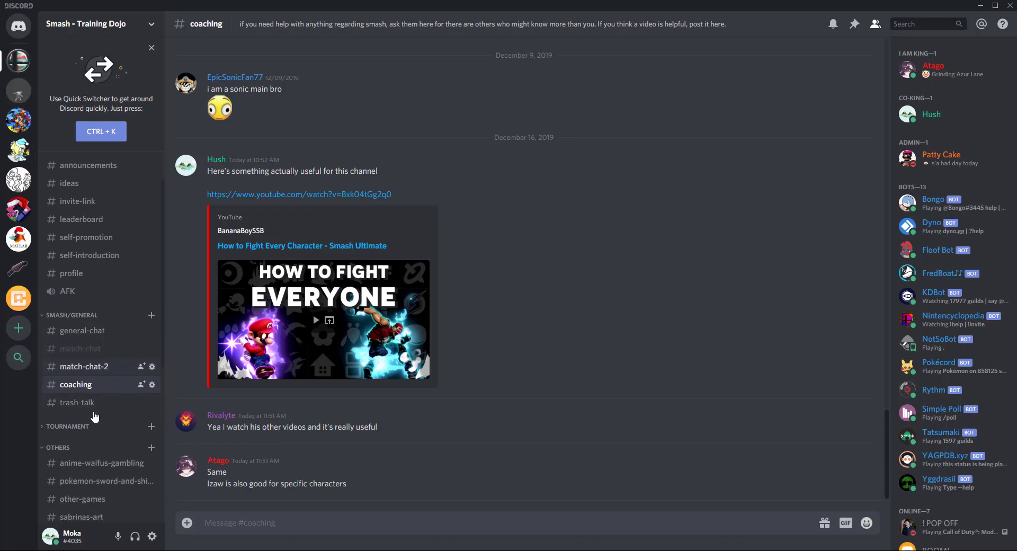
scroll(94, 416, "down", 3)
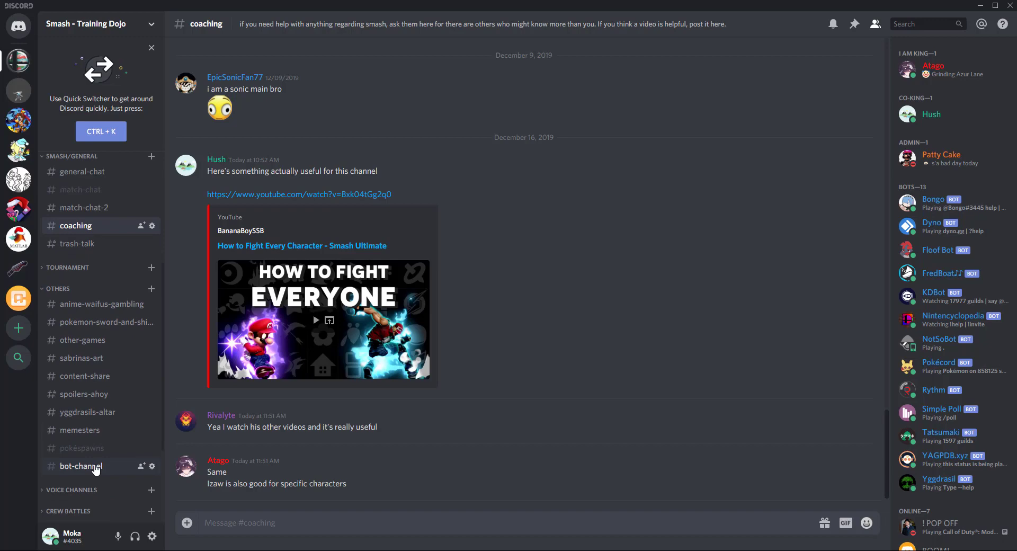
left_click(97, 468)
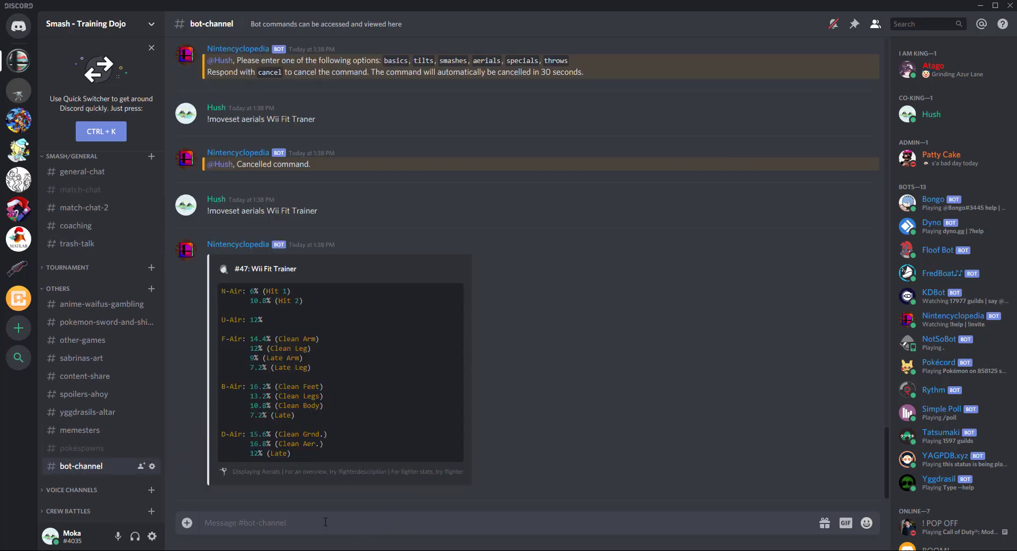
type(".profile")
key("Return")
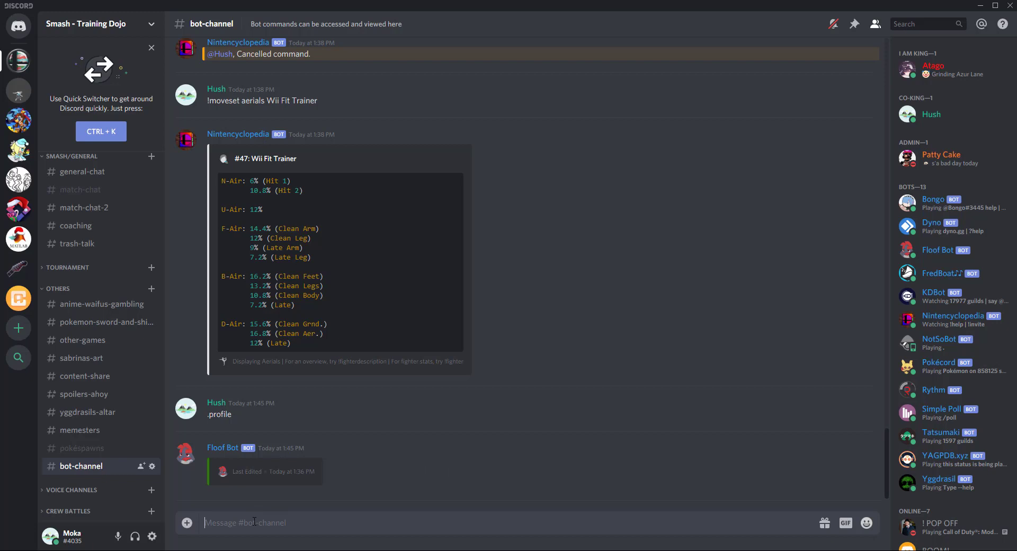
- Draft a .profile request that mentions another member, picked from the member suggestions
type(".profile @")
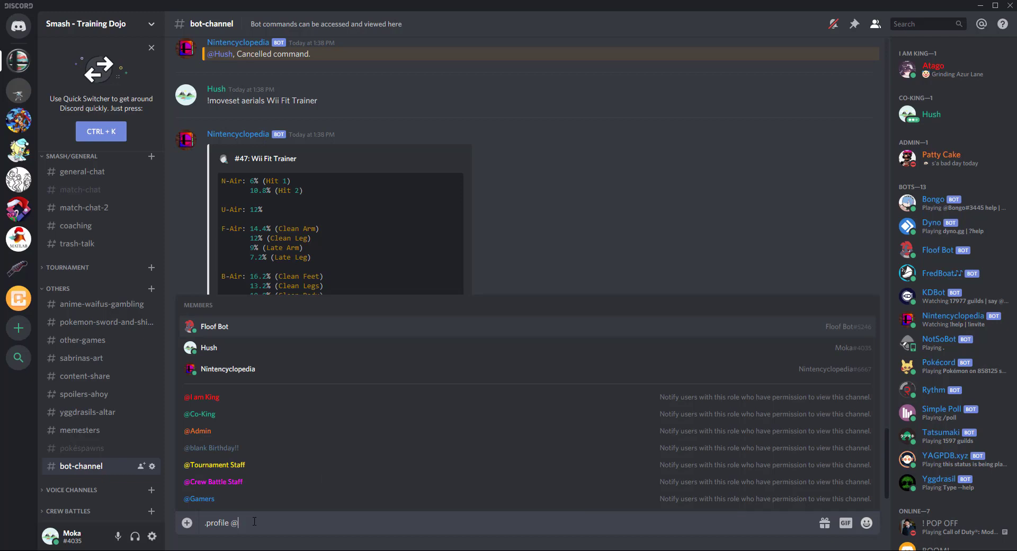
type("eyta")
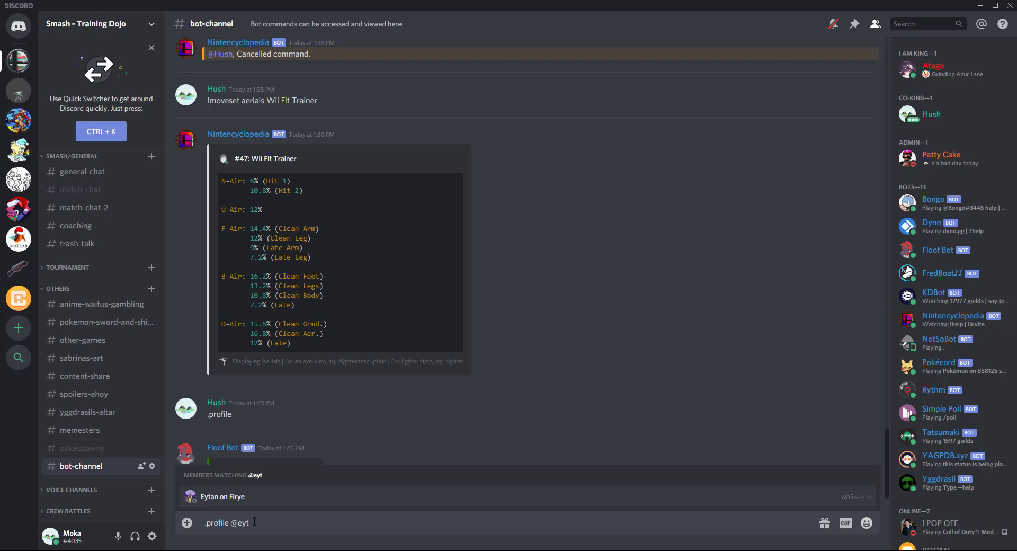
left_click(244, 497)
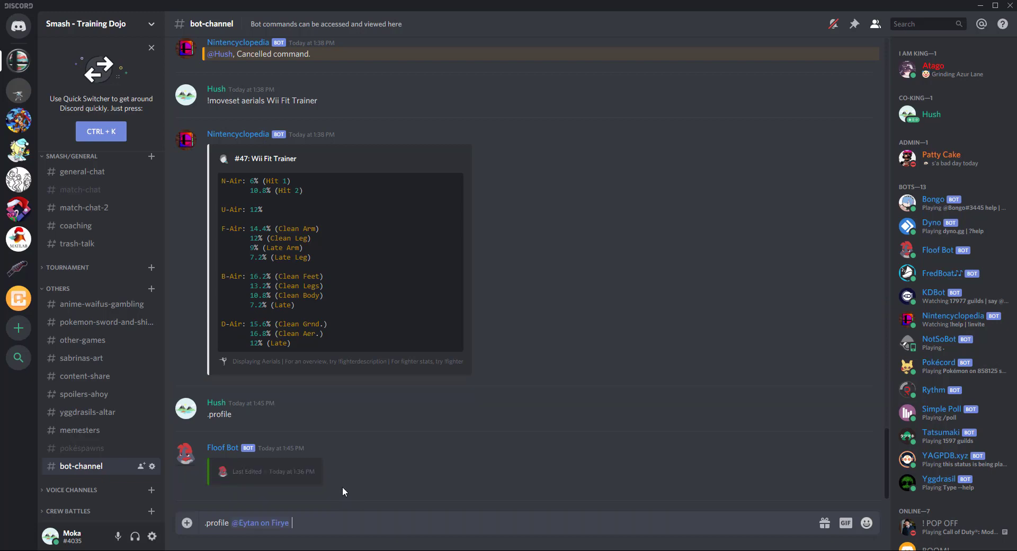
- Send the .profile request for the mentioned member to get their full Smash profile card
key("Return")
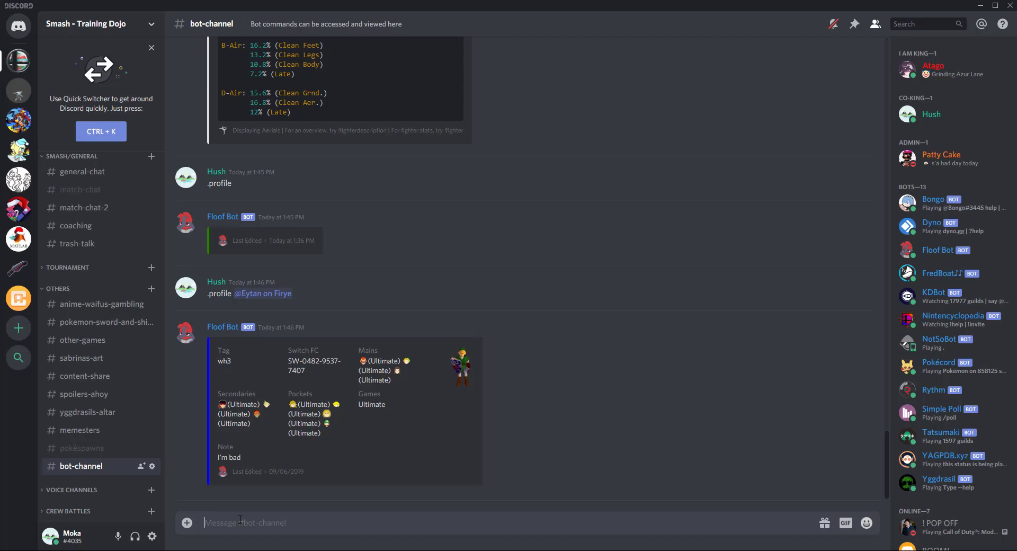
- Set your tag to Moka, check your profile, then set games to Sm4sh and Ultimate
type(".sp")
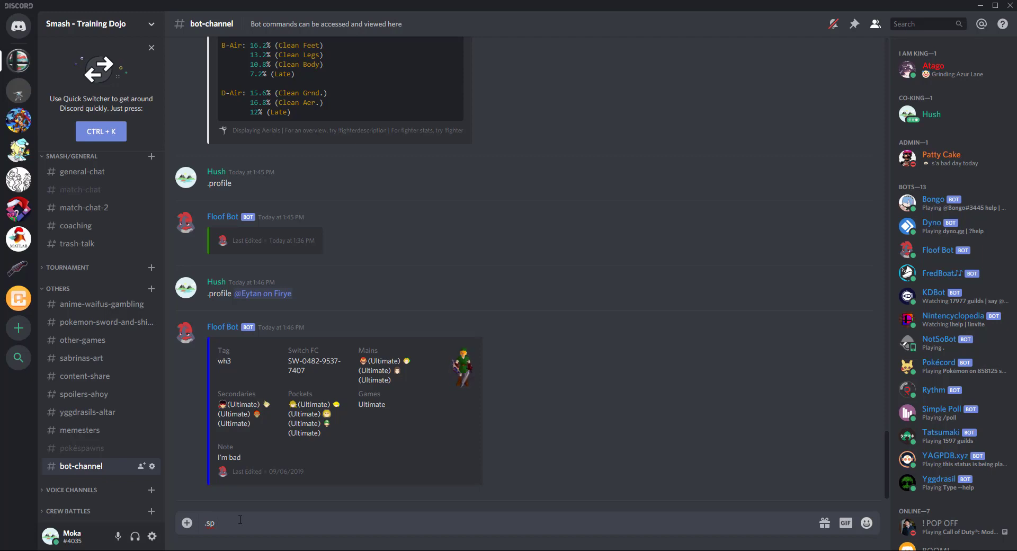
type(" tag Moka")
key("Return")
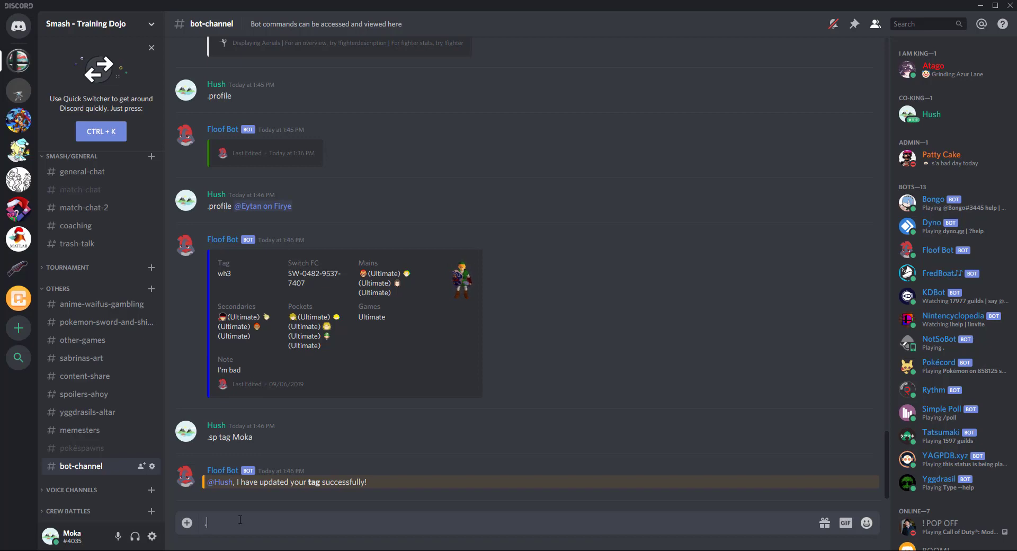
type(".prof")
key("BackSpace")
key("BackSpace")
type("ofile")
key("Return")
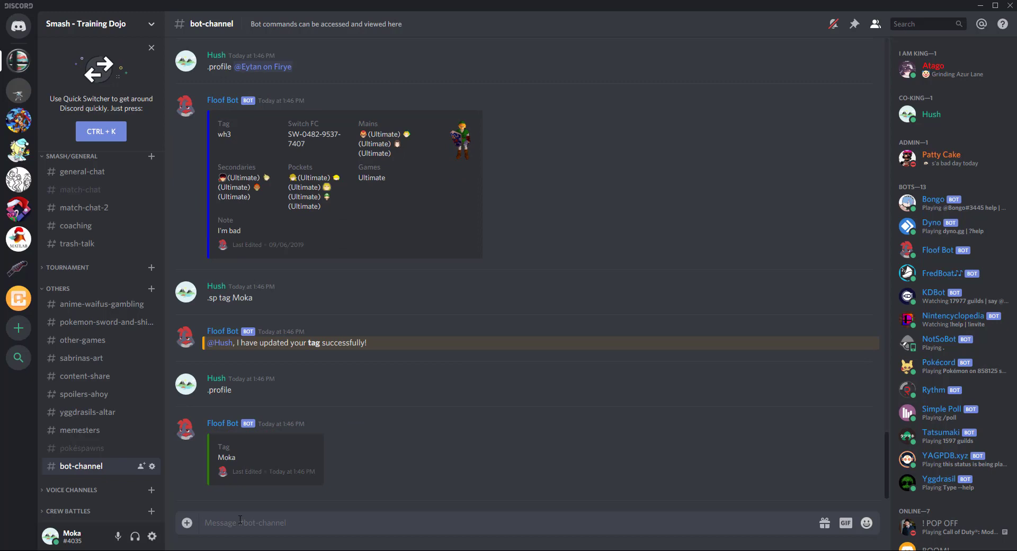
type(".sp")
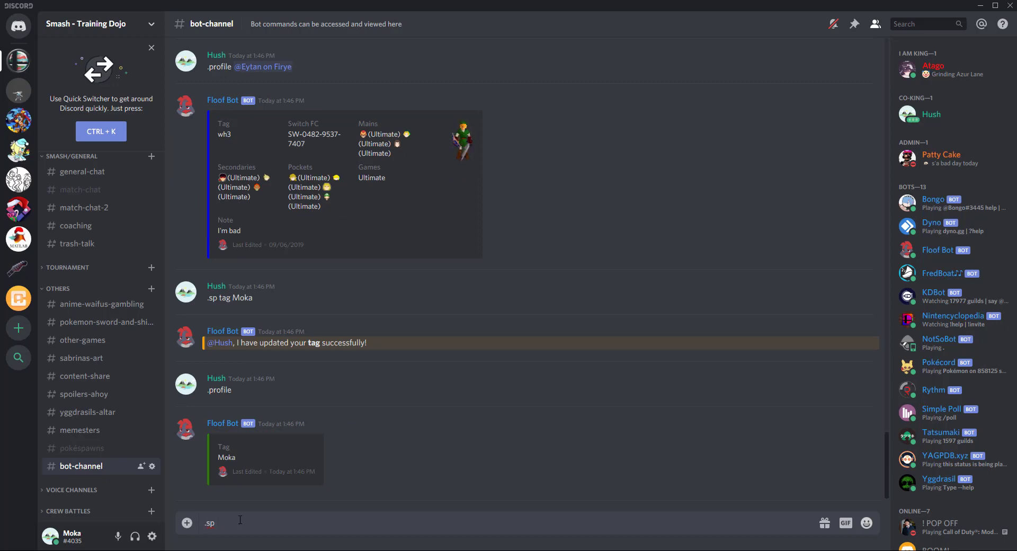
type(" games Sm4sh, Ultimate")
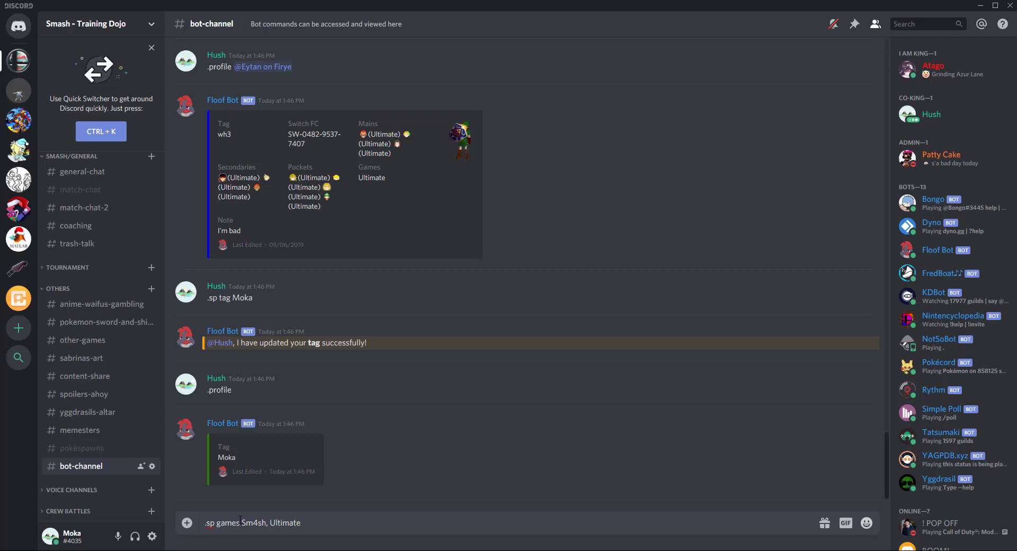
key("Return")
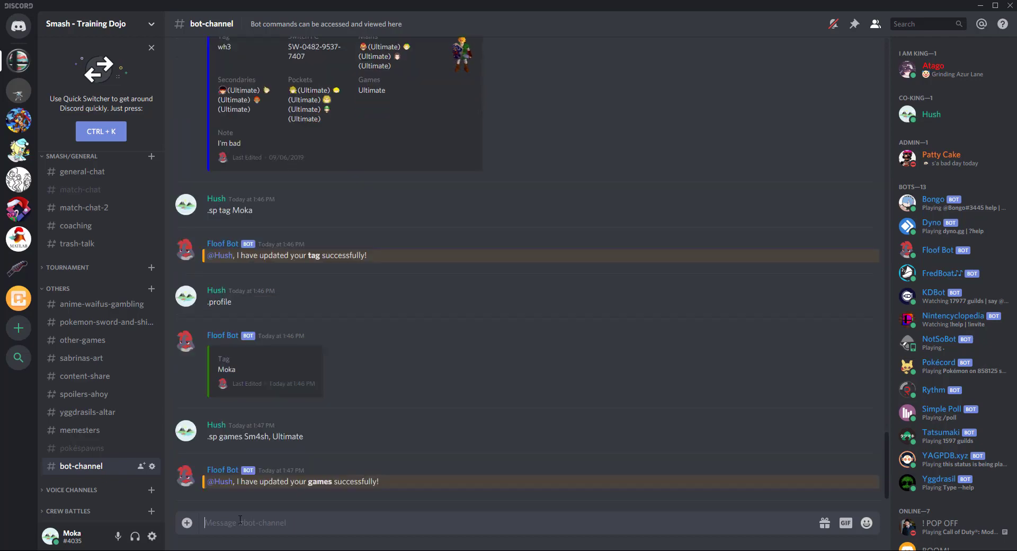
- Send .sp mains with Mario, Wii Fit Trainer, Rosalina & Luma
type(".s")
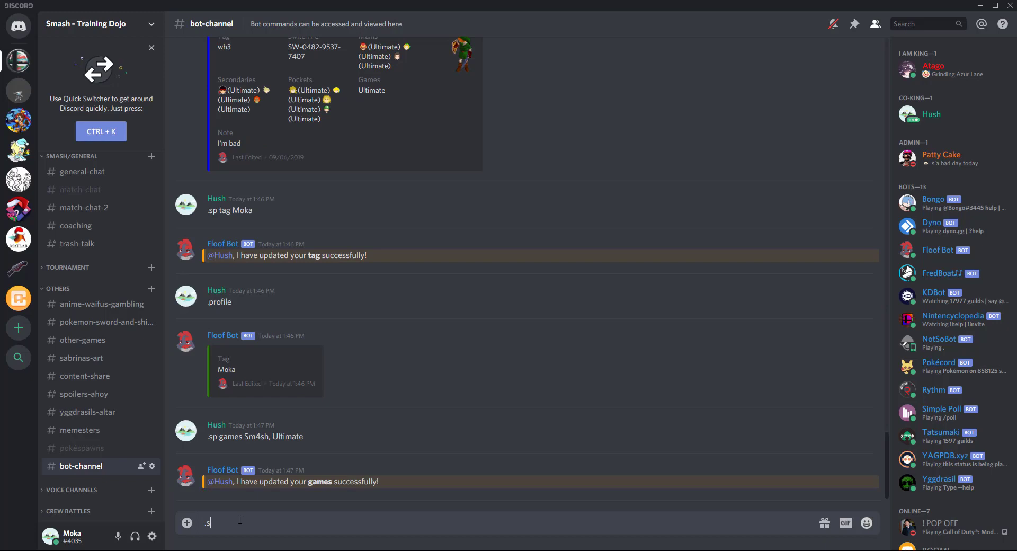
type("p mains,")
type("Mario, Wii Fit ")
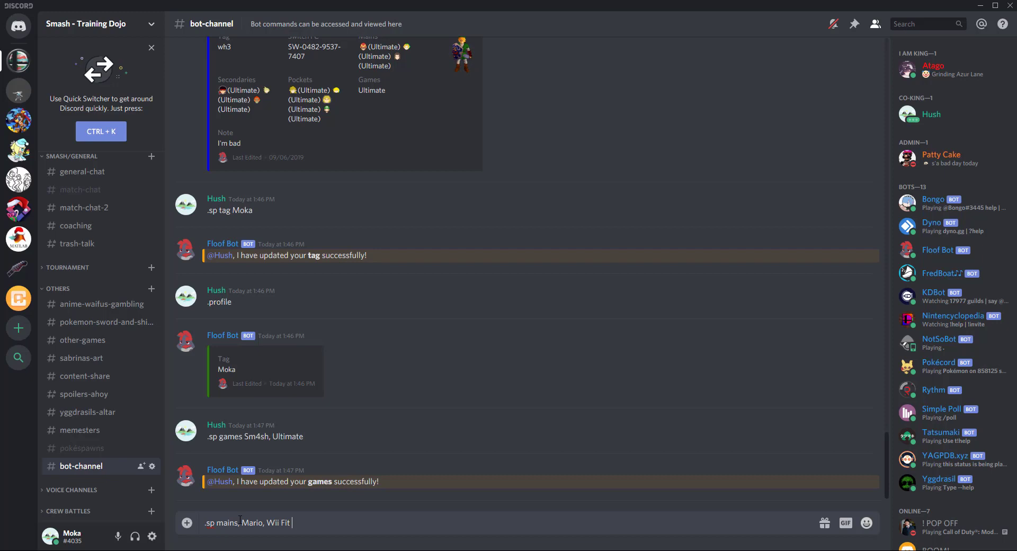
type("Trainer, Rosalina ")
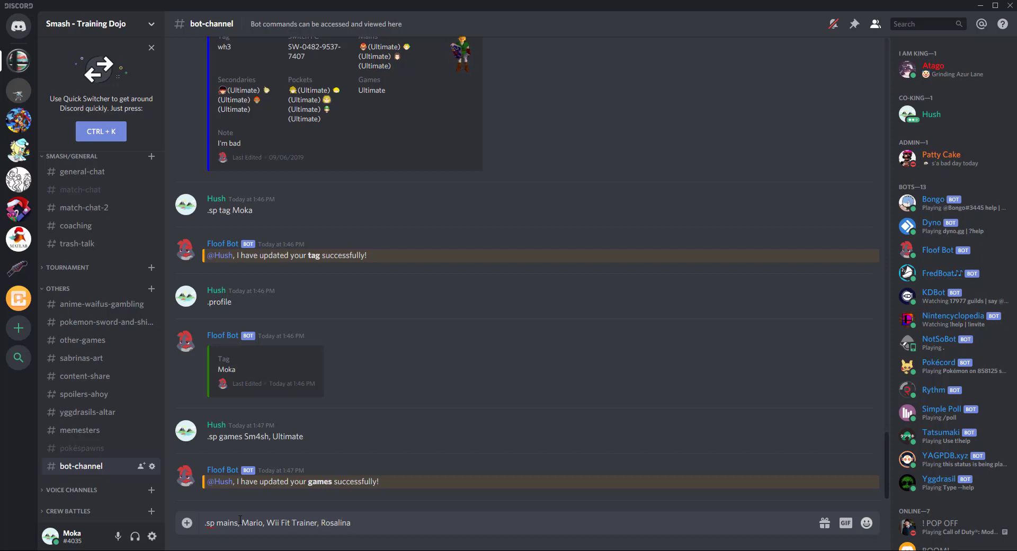
type("& Luma")
key("Return")
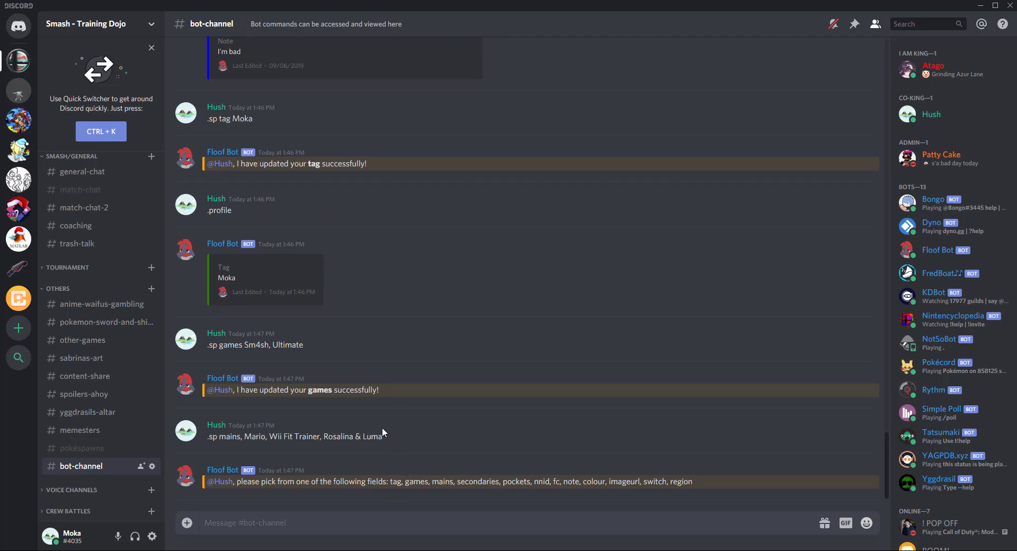
- Resend the failed mains command with the stray comma after 'mains' removed
left_click_drag(382, 427, 395, 448)
key("ctrl+c")
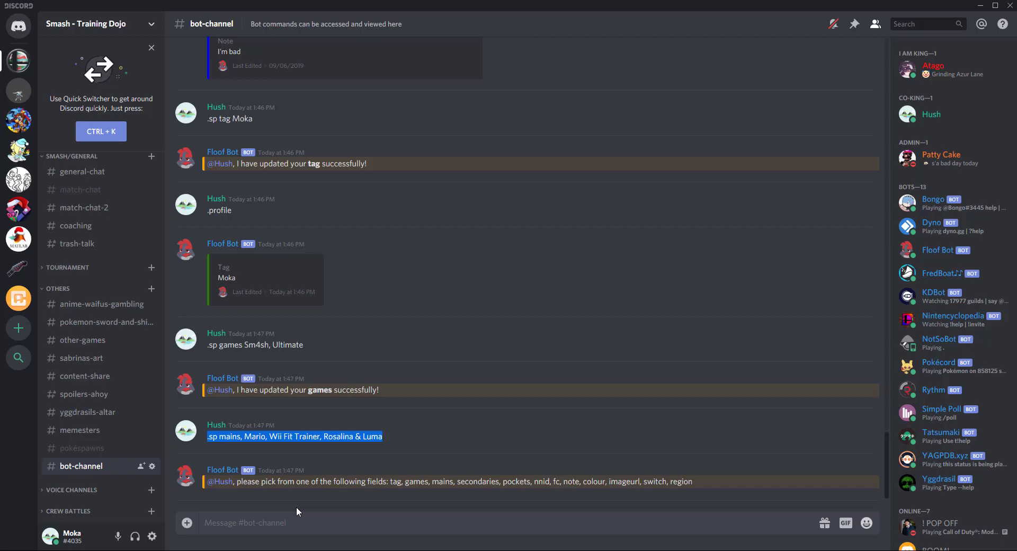
left_click(241, 519)
key("ctrl+v")
left_click(241, 515)
key("BackSpace")
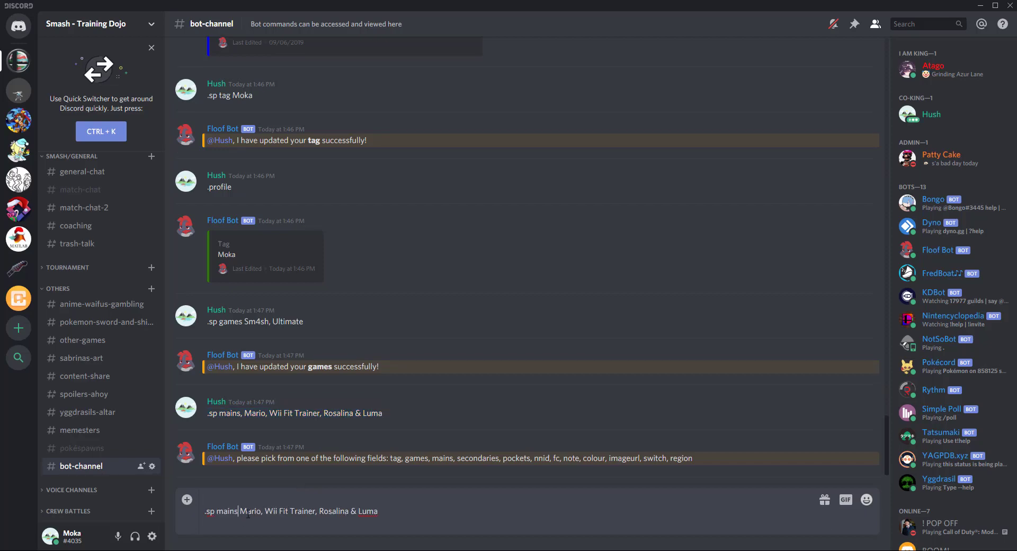
key("Return")
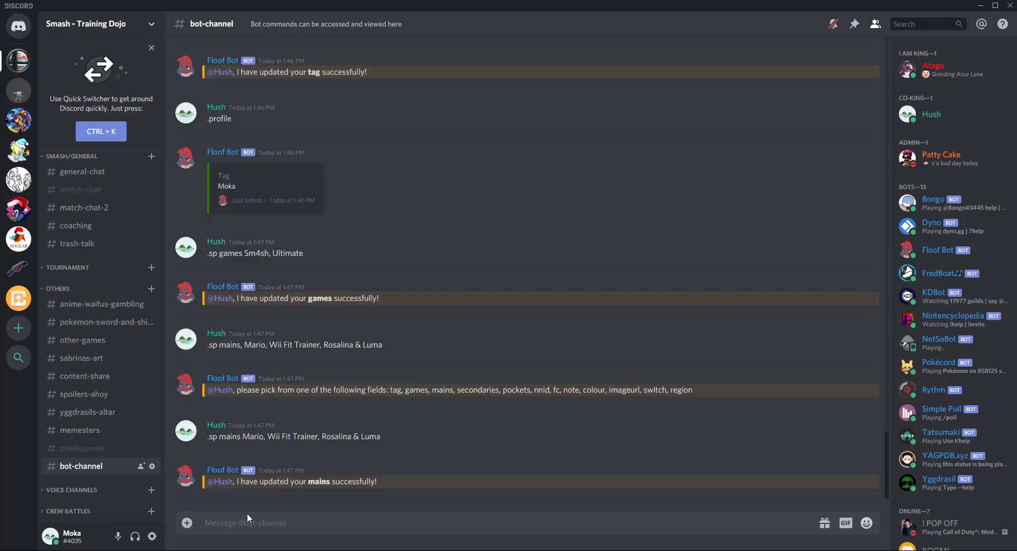
- Show the profile card, then resend the mains command with 'donkay kong' added
type(".profile")
key("Return")
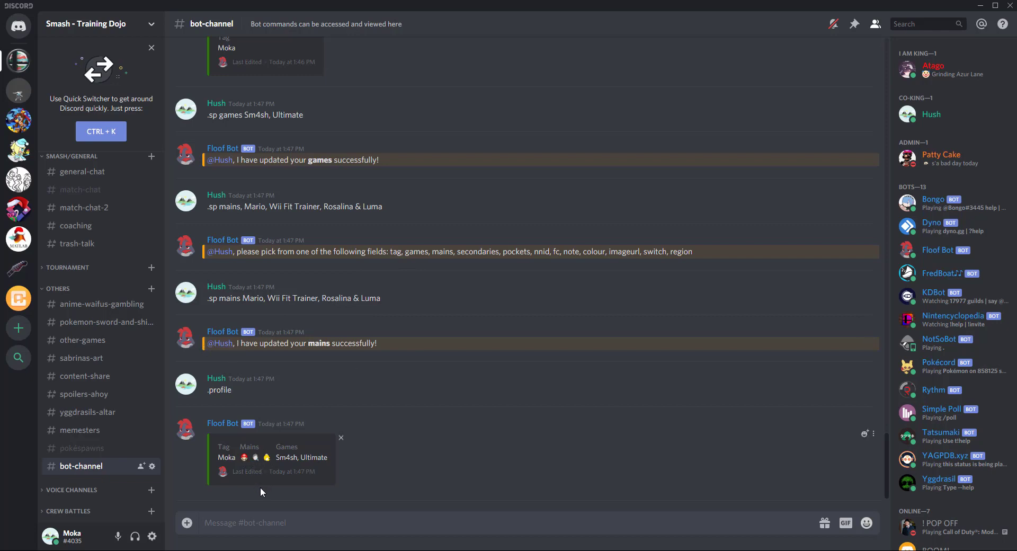
key("ctrl+v")
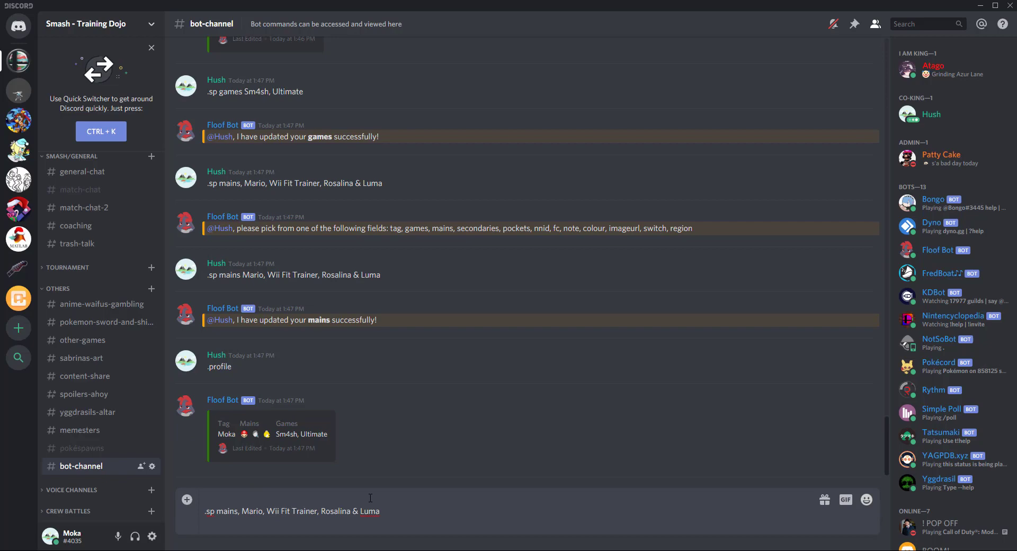
type(", donkay kong")
key("Return")
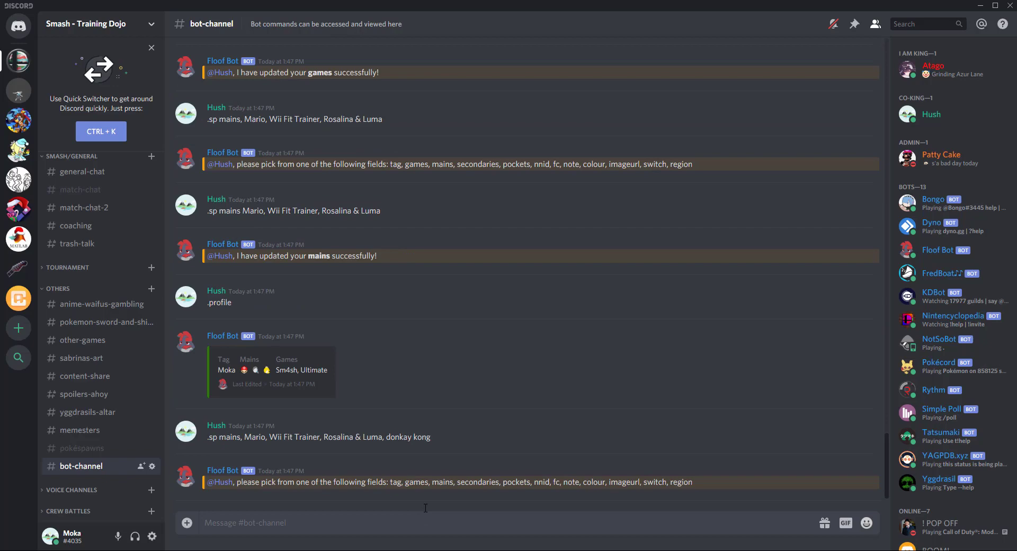
- Resend the Donkey Kong mains command without the comma after 'mains' and request the profile card
key("Up")
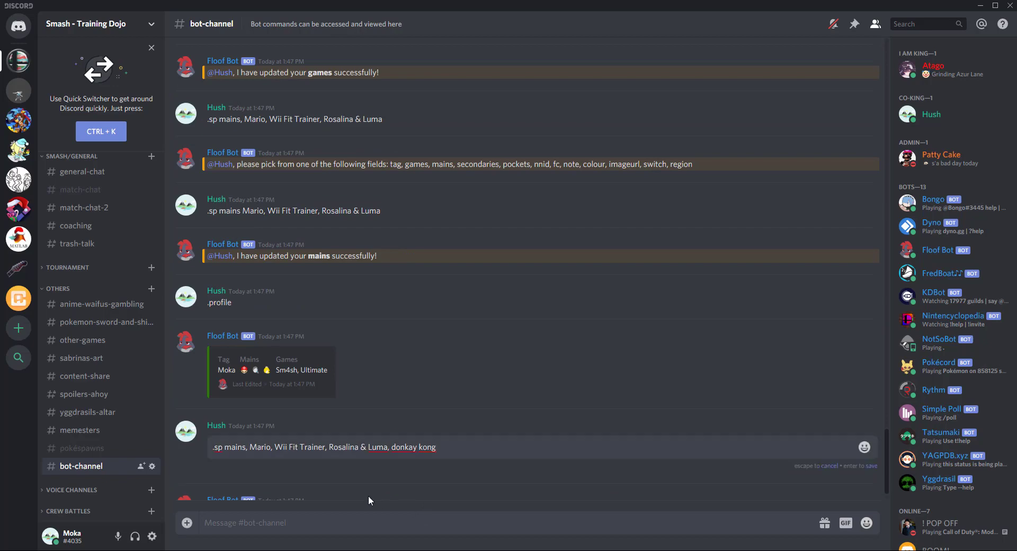
triple_click(268, 448)
key("ctrl+c")
left_click(266, 527)
key("ctrl+v")
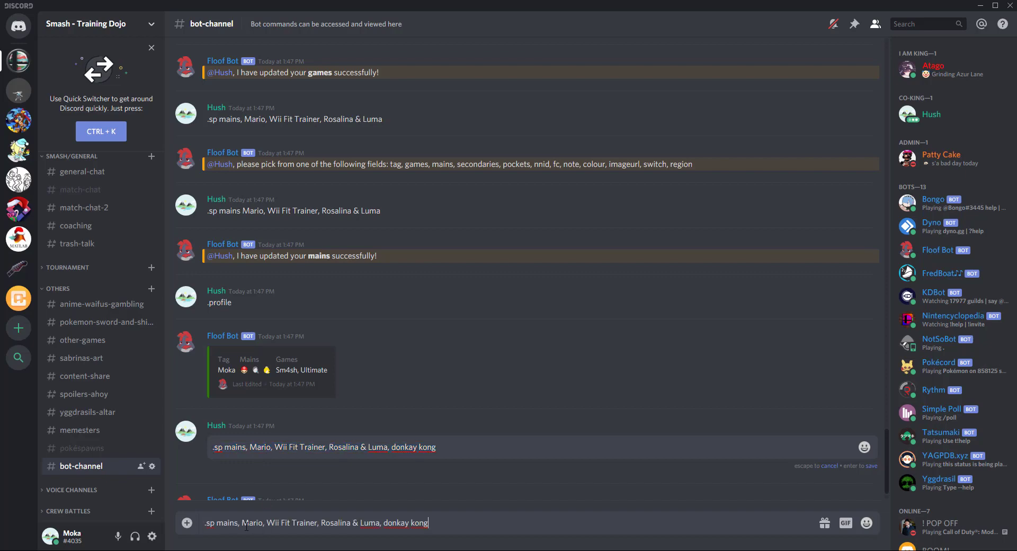
left_click(242, 522)
key("BackSpace")
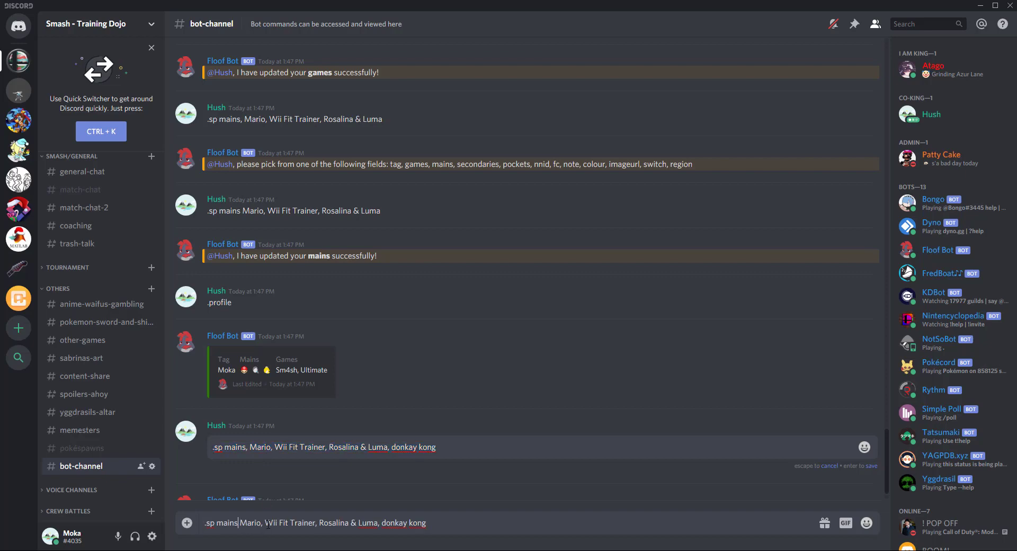
key("Return")
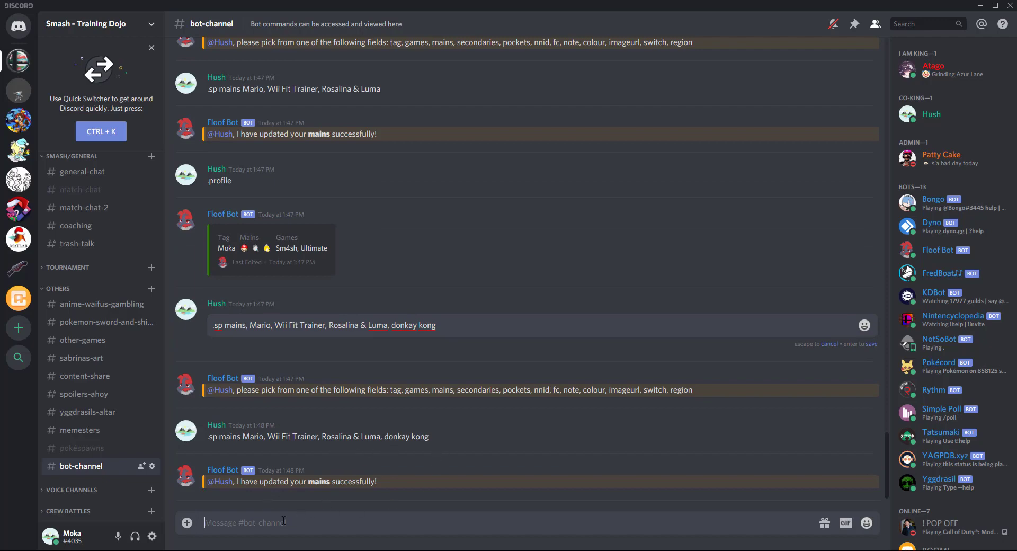
type(".prt")
type("ofile")
key("Return")
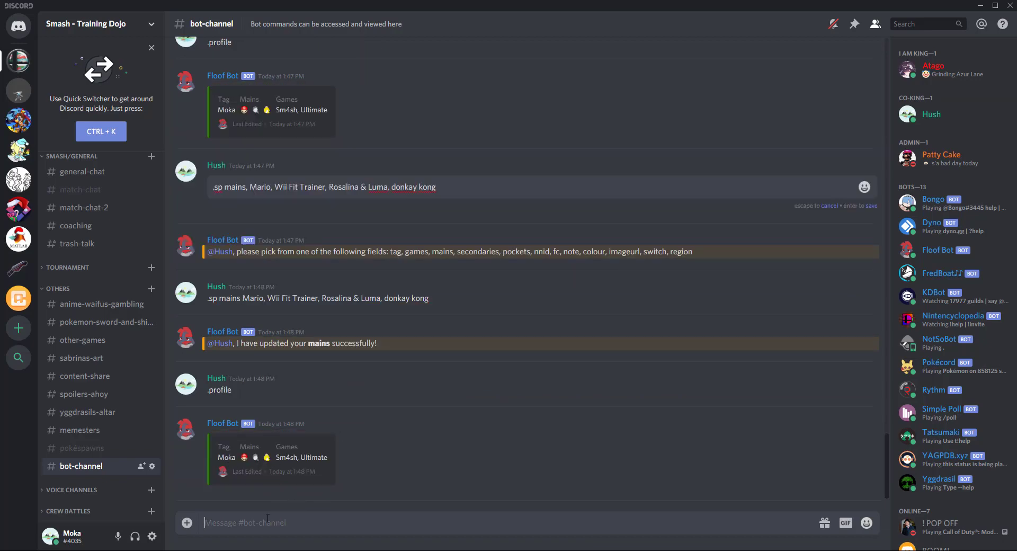
- Set secondaries to Donkey Kong and pockets to Banjo, Palutena, Daisy
type(".sp secondaries Donkey Kong")
key("Return")
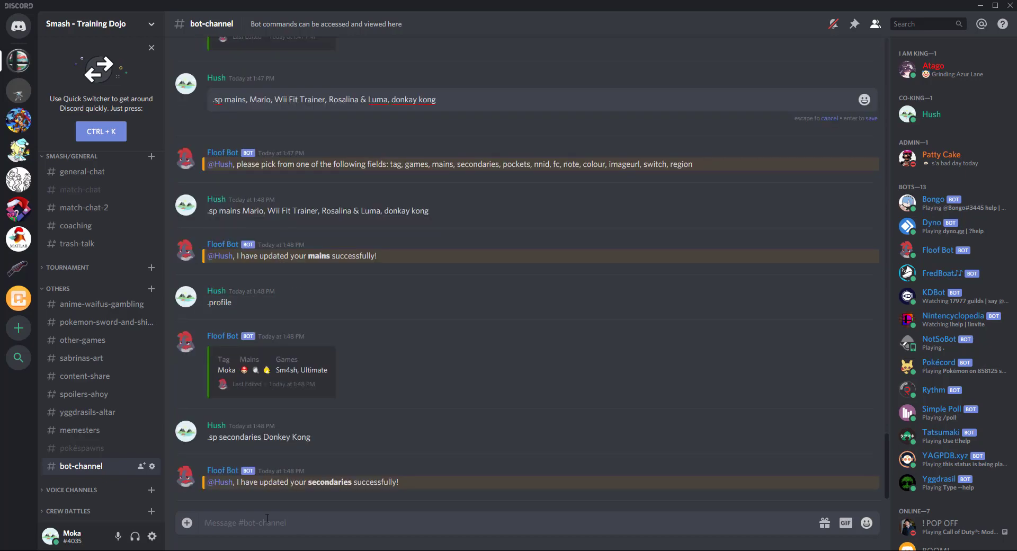
type(".sp pockets")
key("ctrl+v")
key("BackSpace")
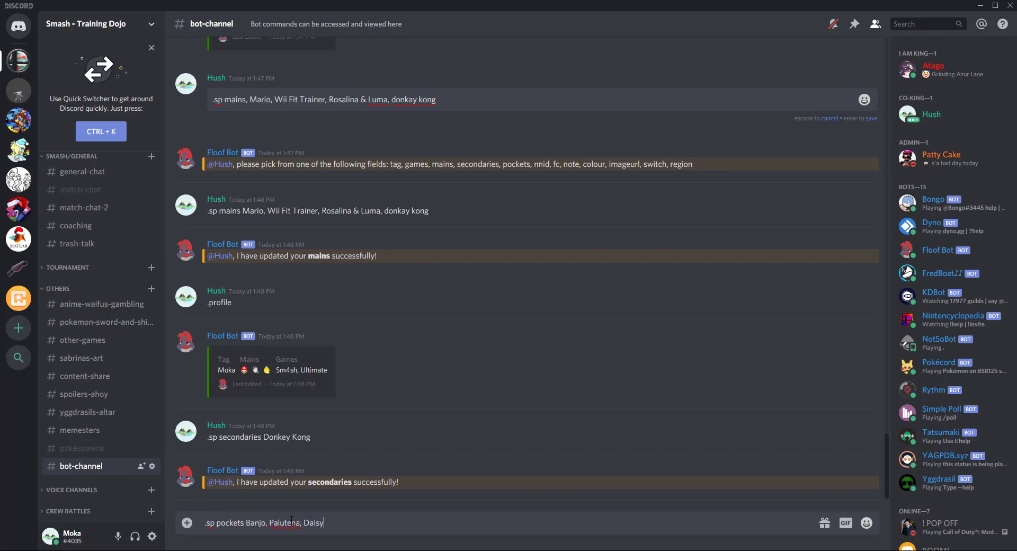
key("Return")
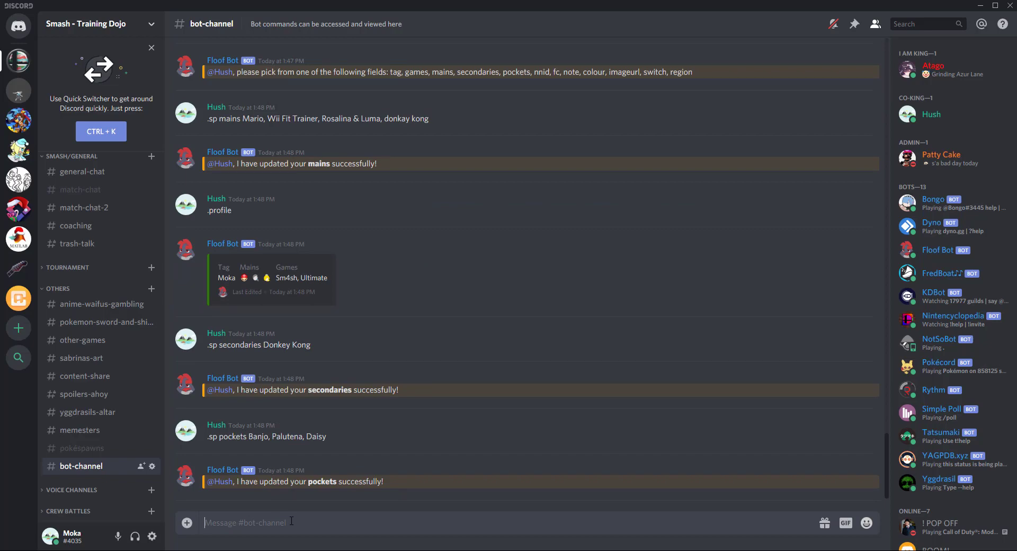
- Show the profile card, then draft .sp Switch with the pasted friend code
type(".profile")
key("Return")
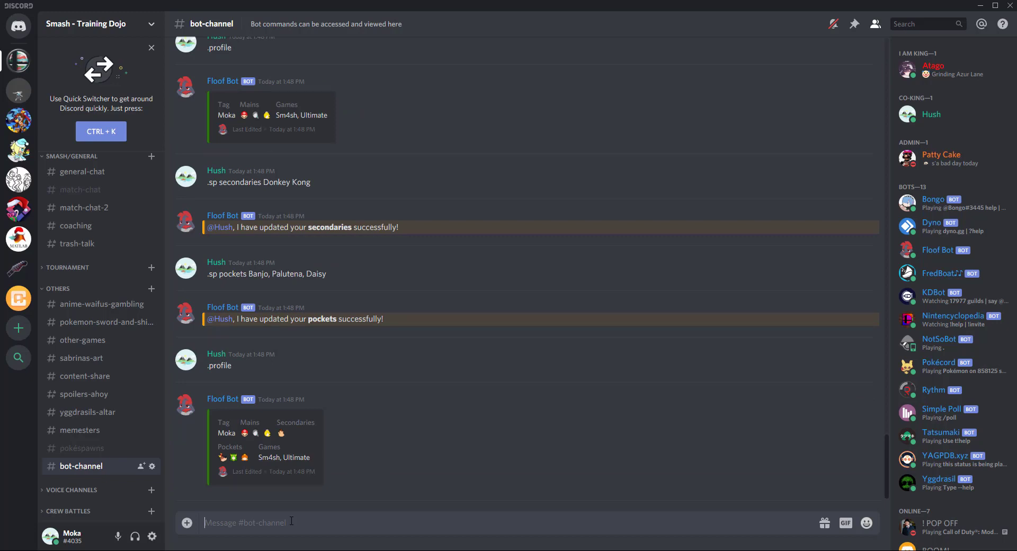
type(".sp Switch")
key("ctrl+v")
- Send the Switch friend code, then set region to Europe and note to 'The True Faker'
key("Return")
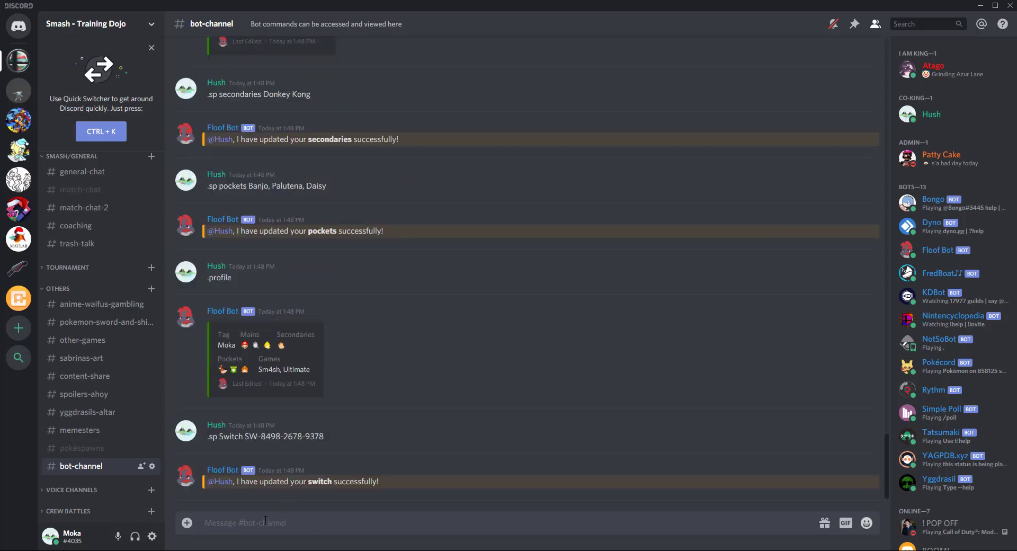
type(".sp region Europe")
key("Return")
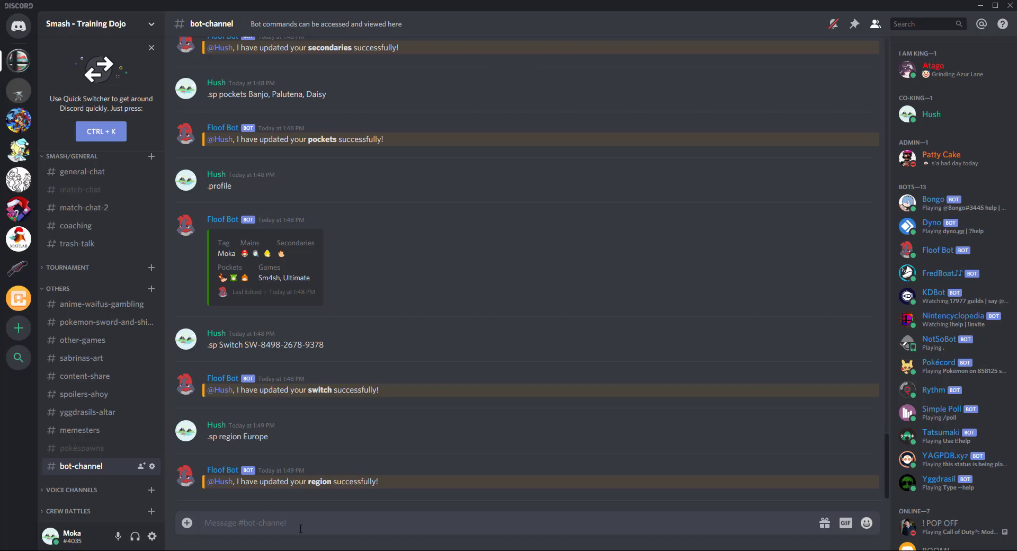
type(".sp note The True Faker")
key("Return")
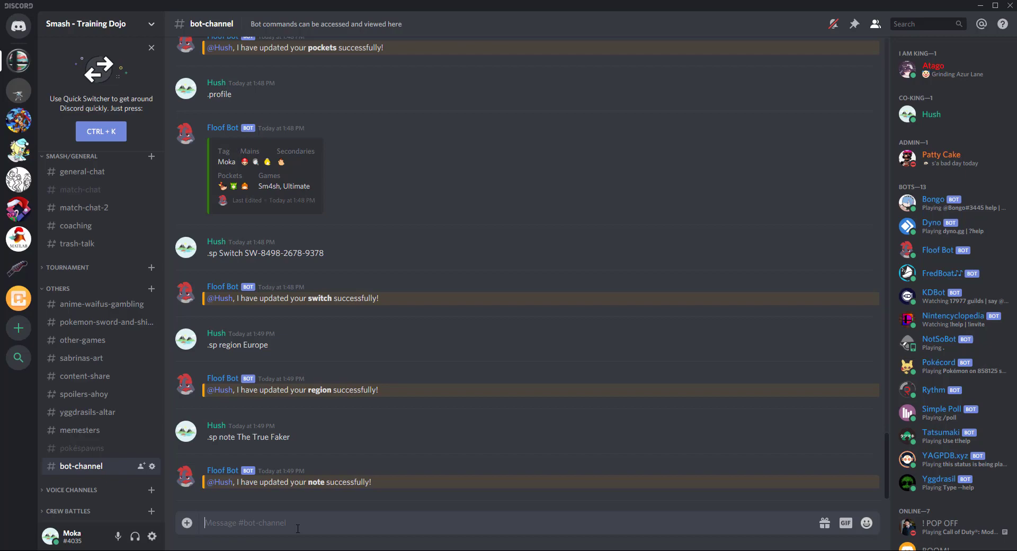
- Show the profile card and start a .sp colour command
type(".profile")
key("Return")
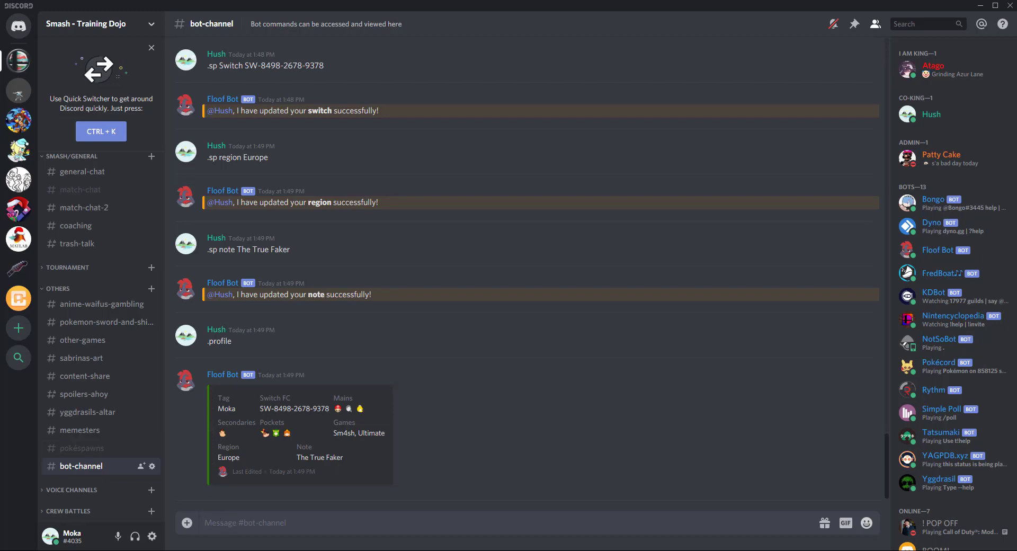
type(".sp colour")
- Copy the green hex code #00ff00 from the Google results in Chrome
key("alt+Tab")
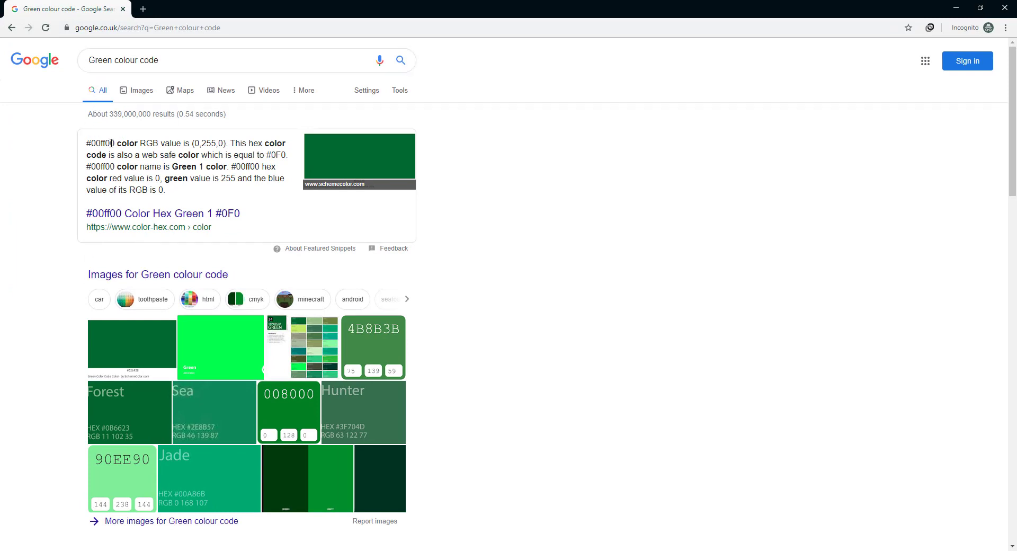
left_click_drag(86, 143, 114, 143)
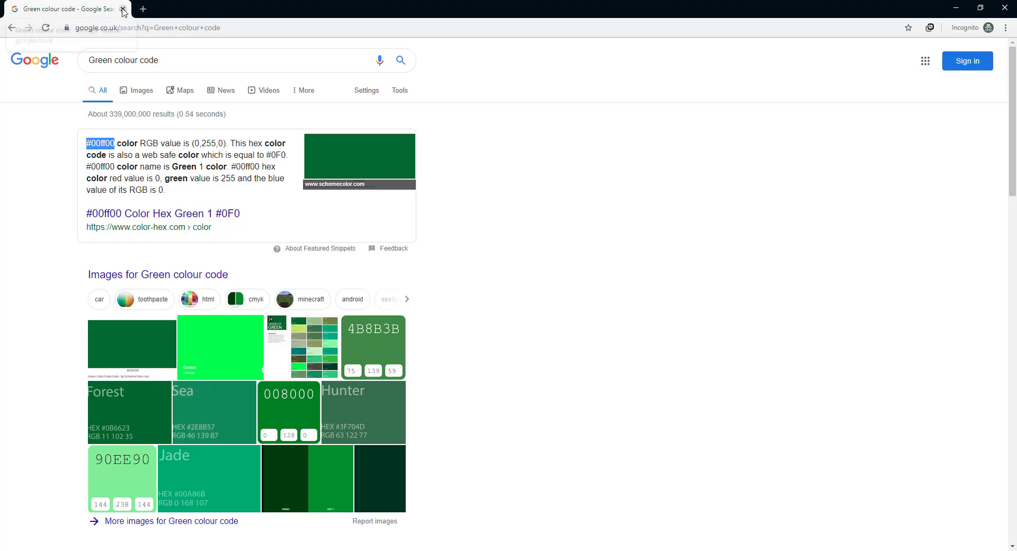
key("alt+Tab")
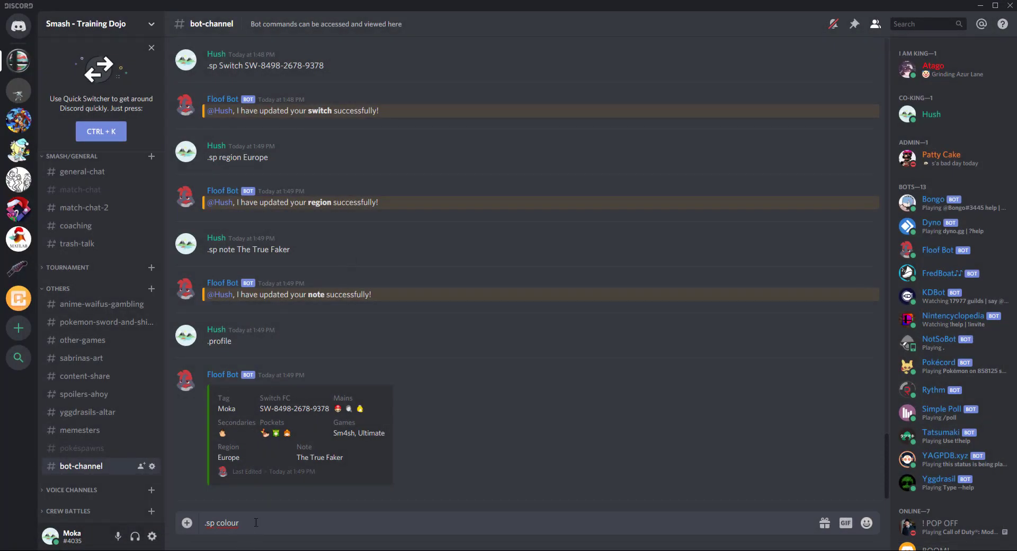
- Set the profile colour to #00ff00 and request the profile card to see the green accent
key("ctrl+v")
key("Return")
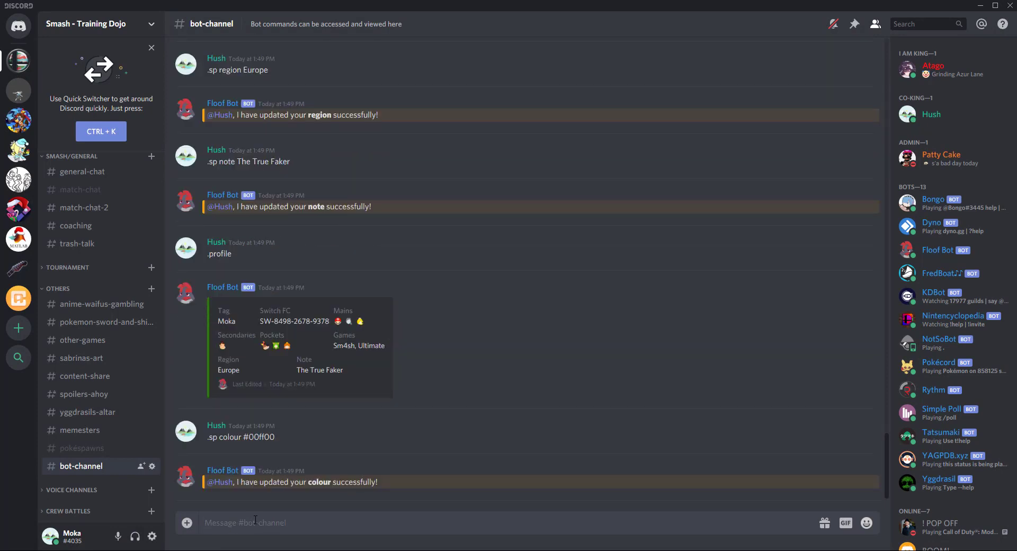
type(".profile")
key("Return")
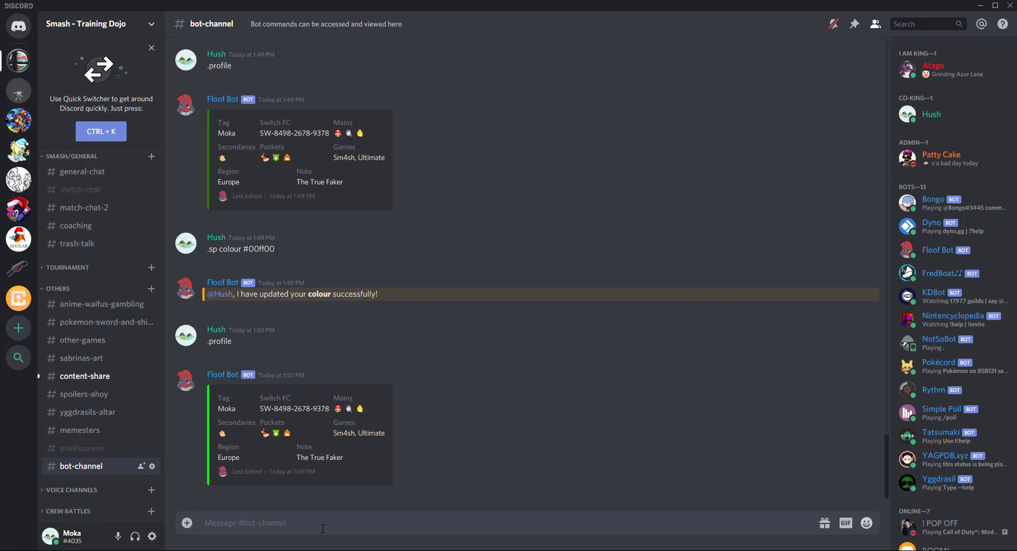
- Set the floating-island picture link as the profile imageurl and show the refreshed card
type(".sp imageurl")
key("ctrl+v")
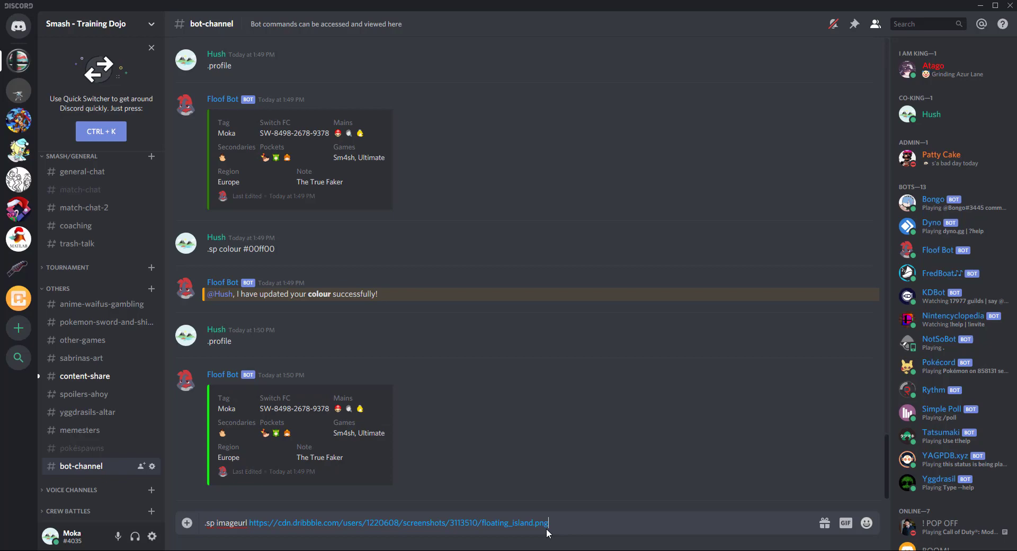
key("Return")
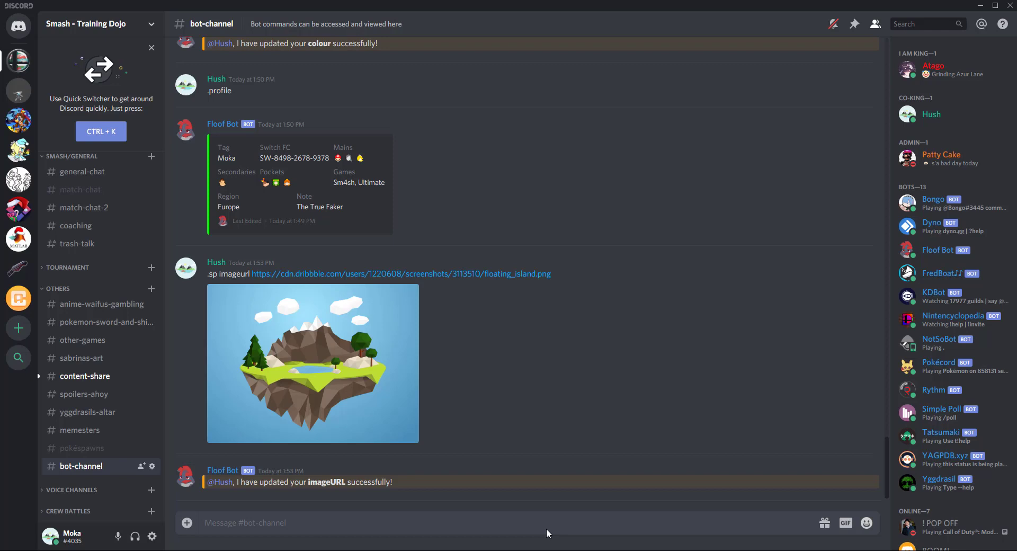
type(".profile")
key("Return")
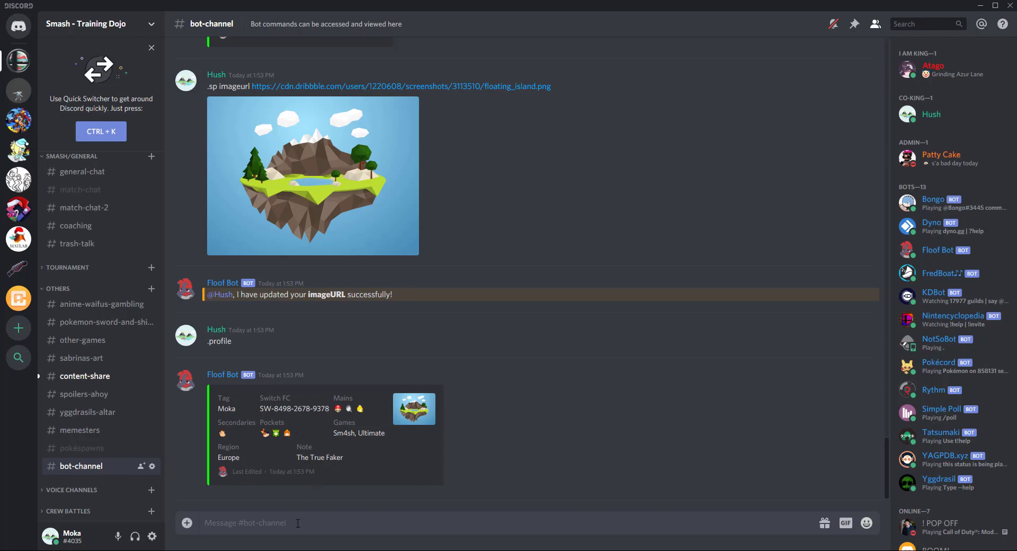
- Display another member's profile card with .profile and a mention, then enter the .profilehelp request
type(".profile @")
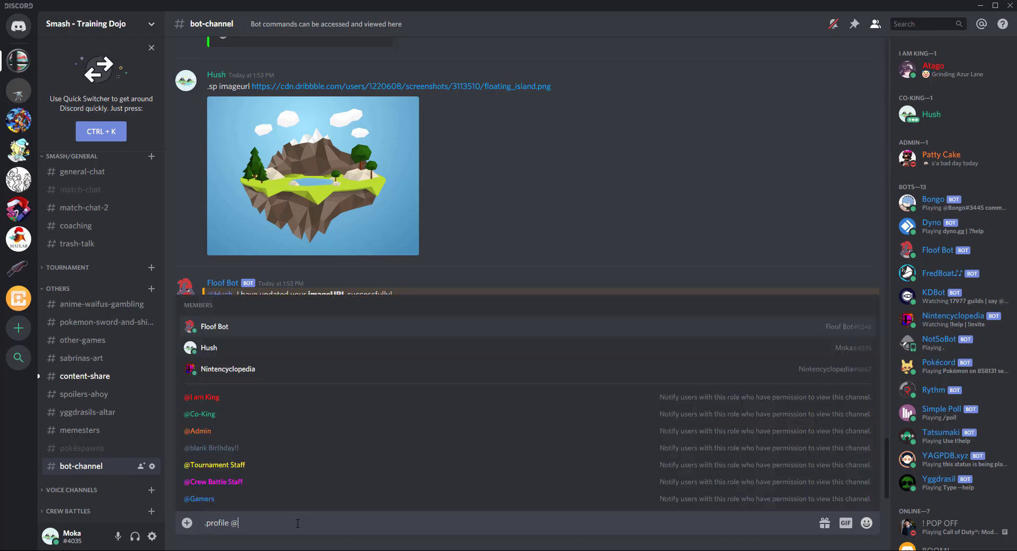
type("Atat")
key("Tab")
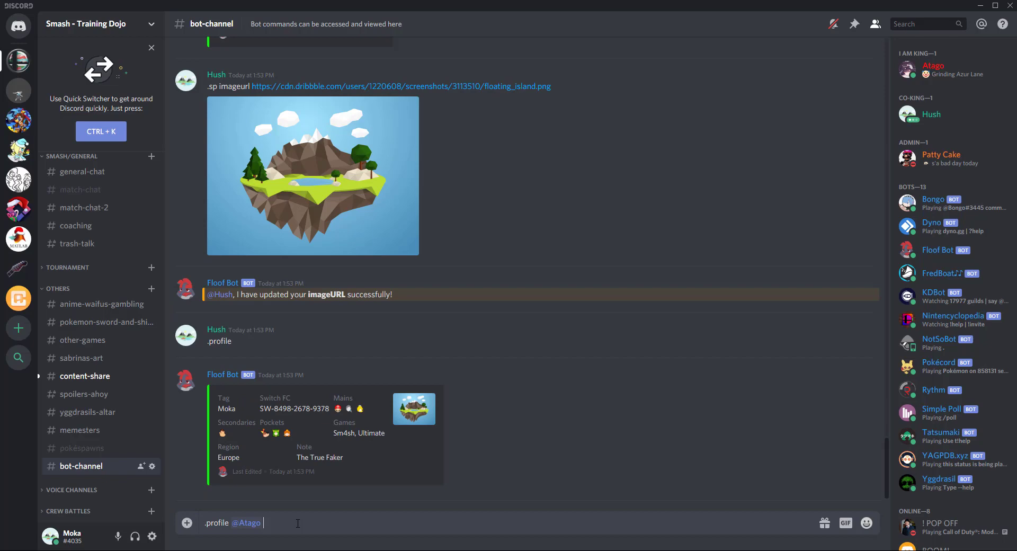
key("Return")
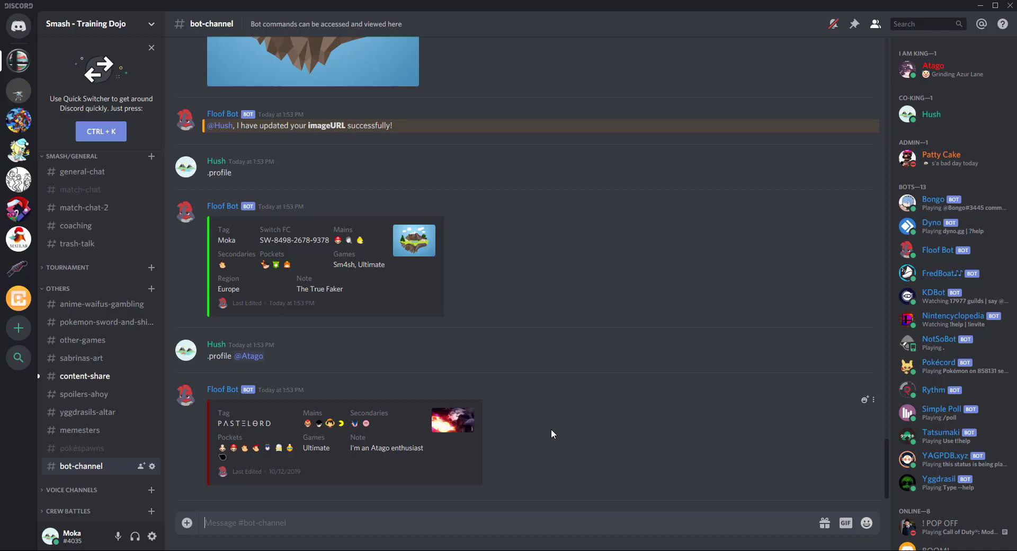
type(".profile")
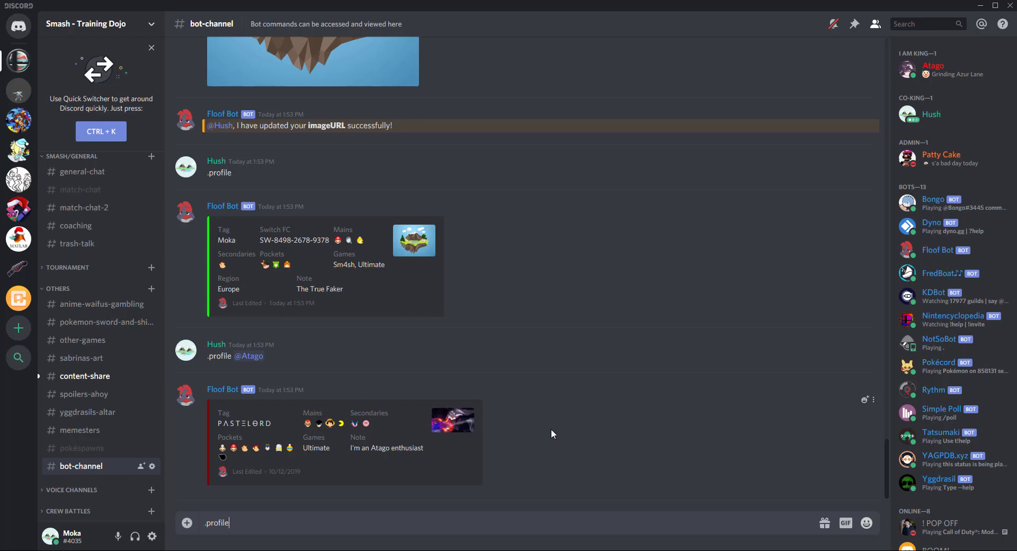
type("help")
key("Return")
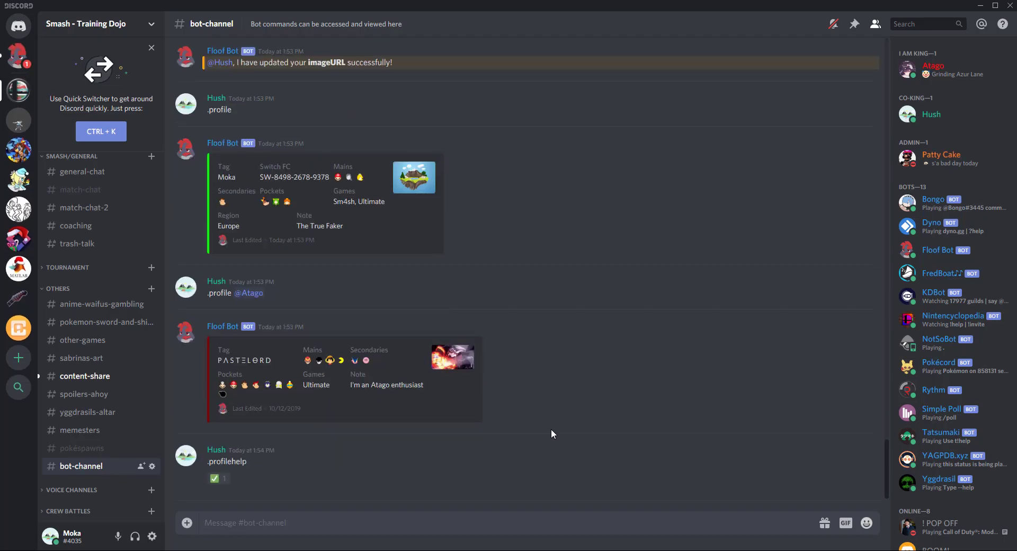
left_click(18, 55)
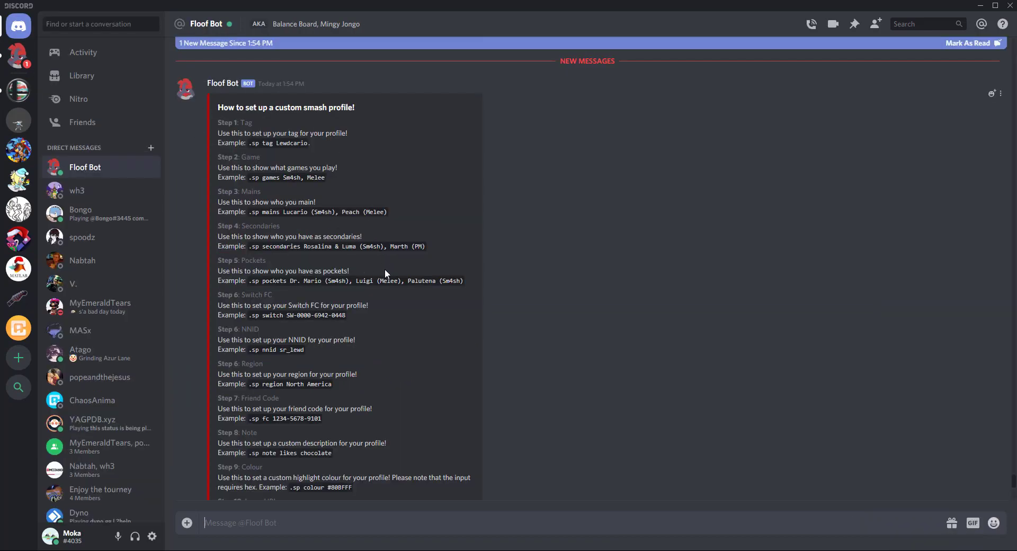
scroll(397, 379, "down", 3)
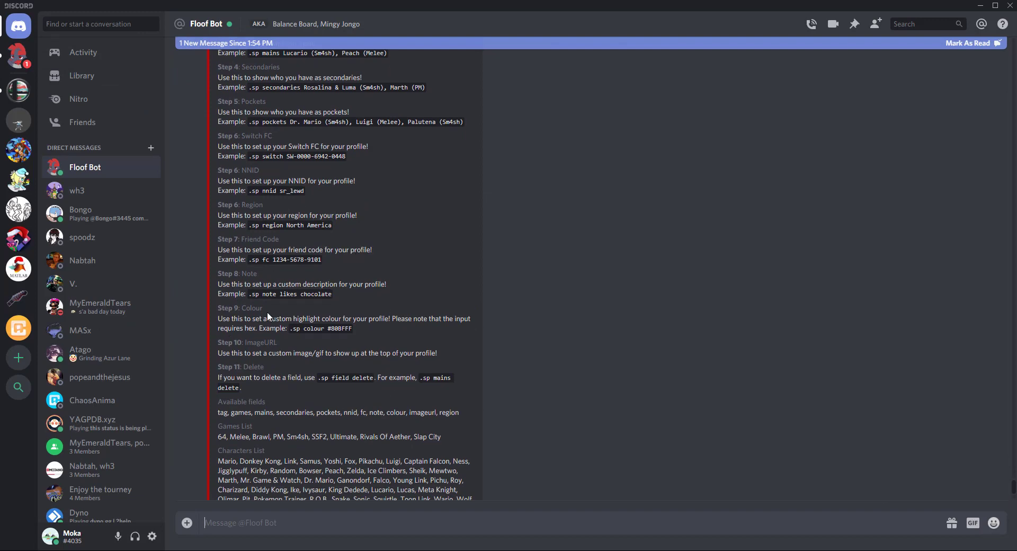
scroll(267, 311, "down", 2)
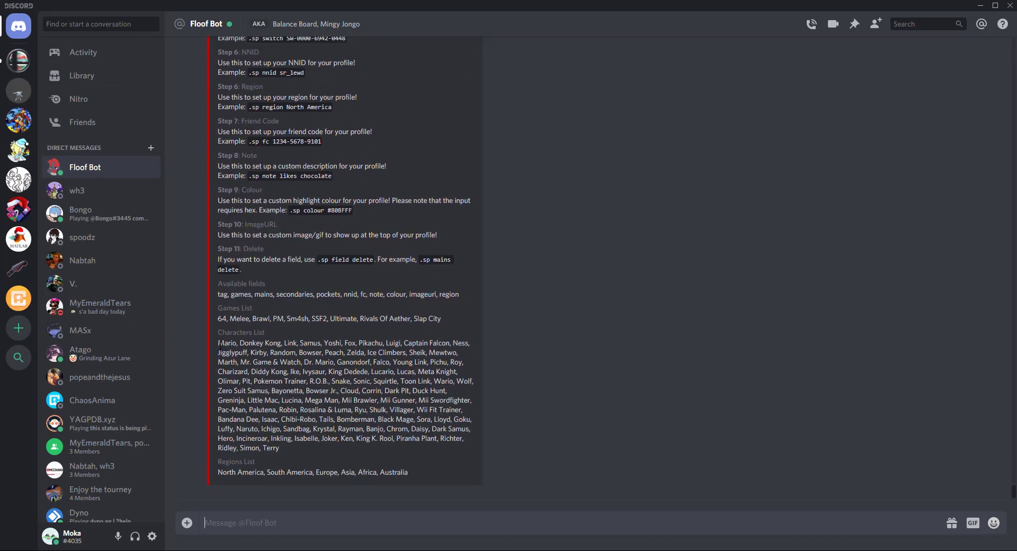
left_click_drag(219, 343, 252, 351)
left_click_drag(324, 418, 322, 449)
left_click(322, 451)
left_click_drag(223, 470, 414, 477)
left_click(387, 446)
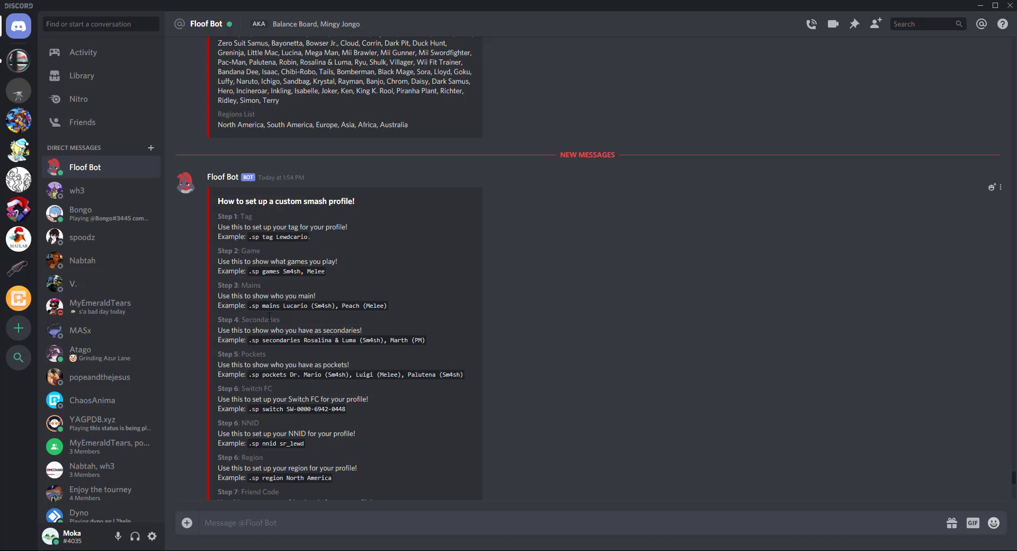
double_click(294, 306)
left_click_drag(312, 305, 335, 306)
left_click(351, 316)
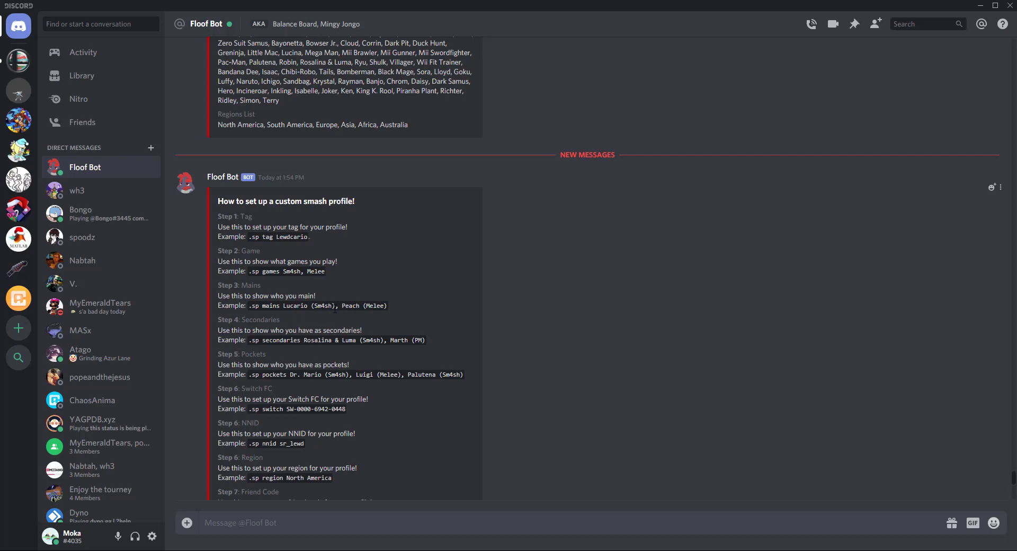
left_click_drag(352, 306, 373, 307)
left_click(373, 306)
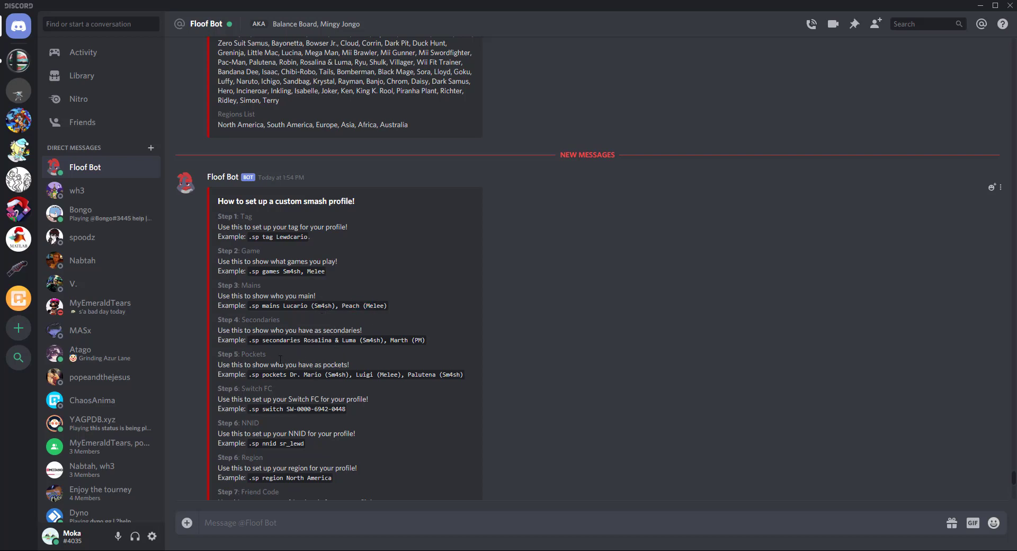